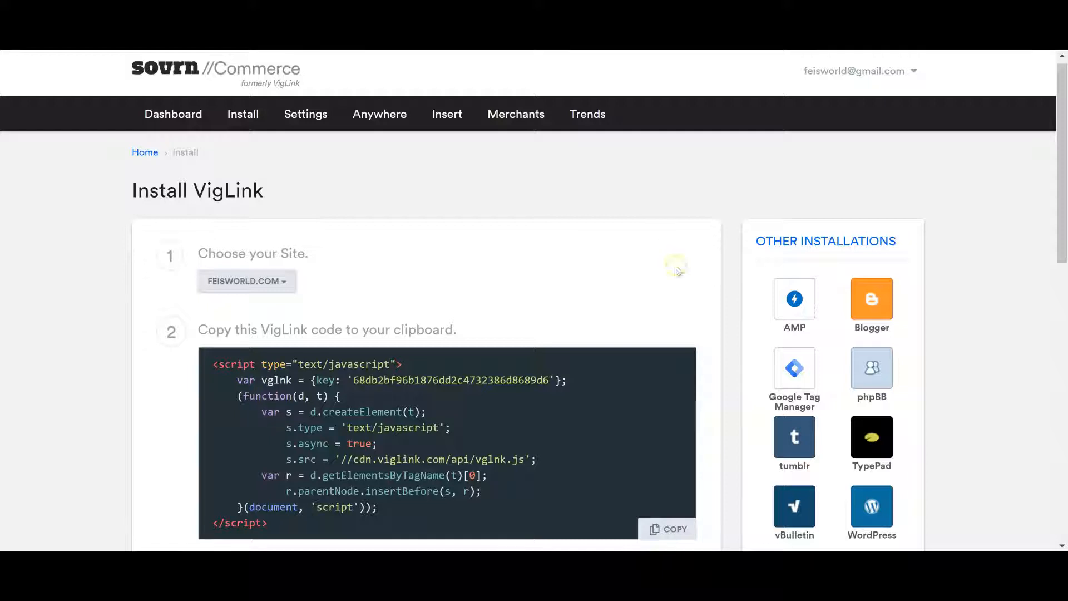
scroll(720, 370, down, 1)
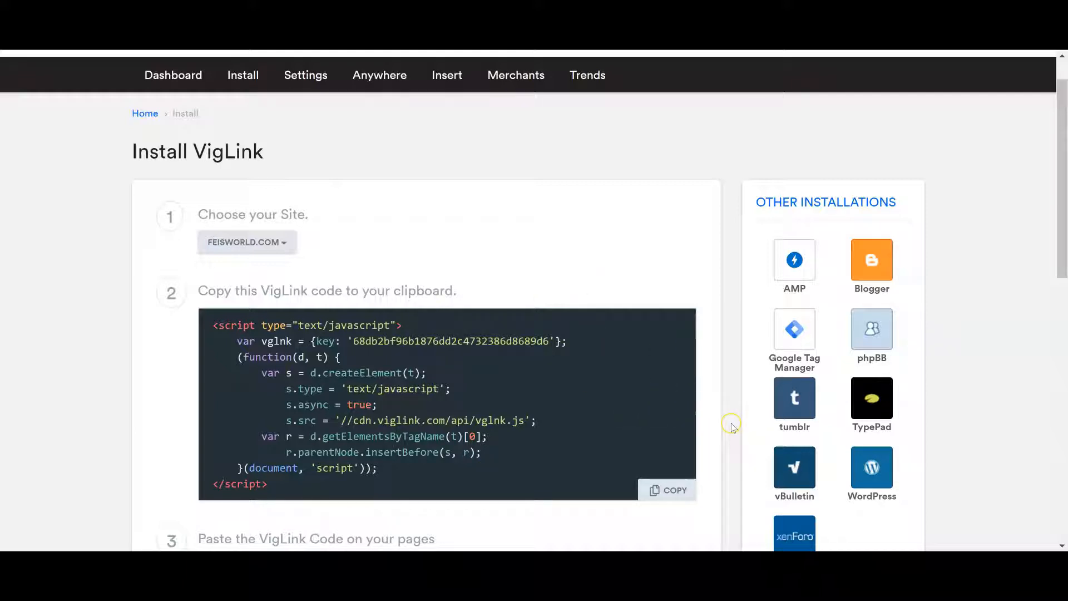
scroll(731, 426, down, 1)
scroll(731, 426, up, 1)
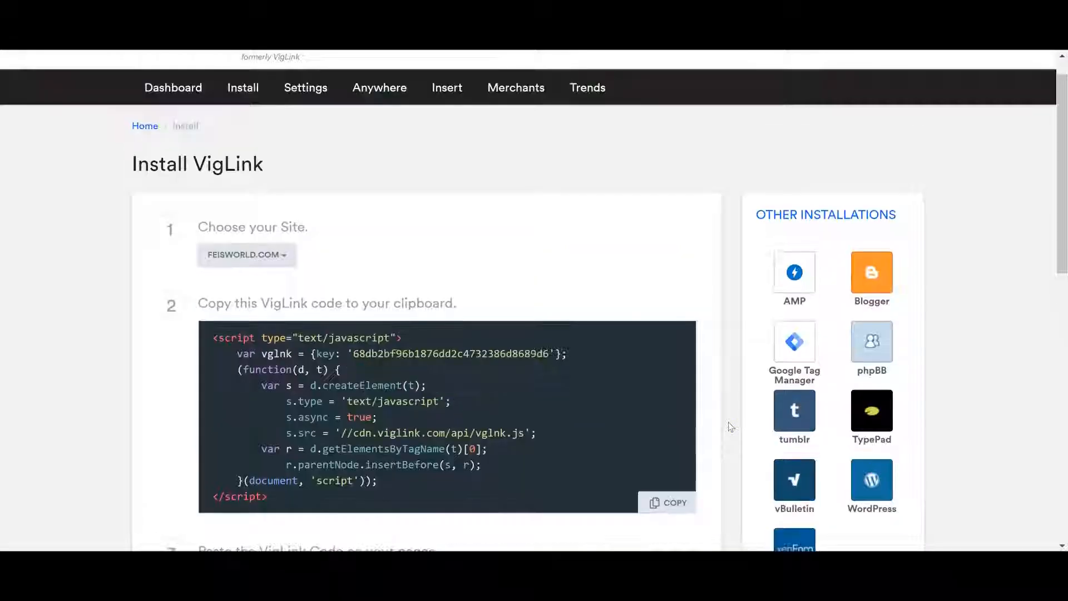
scroll(477, 198, up, 1)
scroll(478, 201, down, 1)
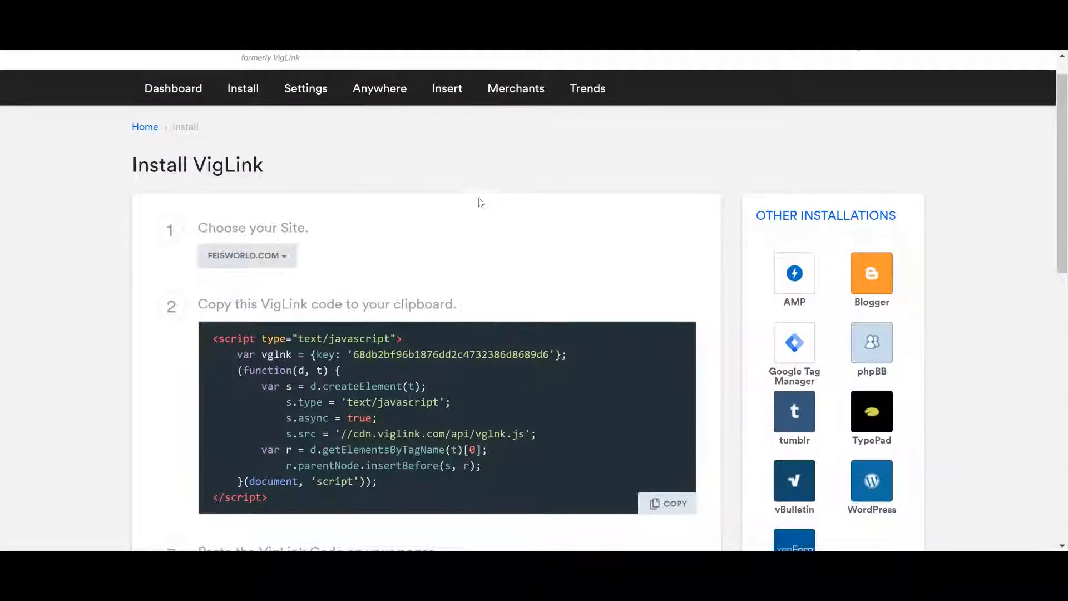
scroll(480, 202, up, 1)
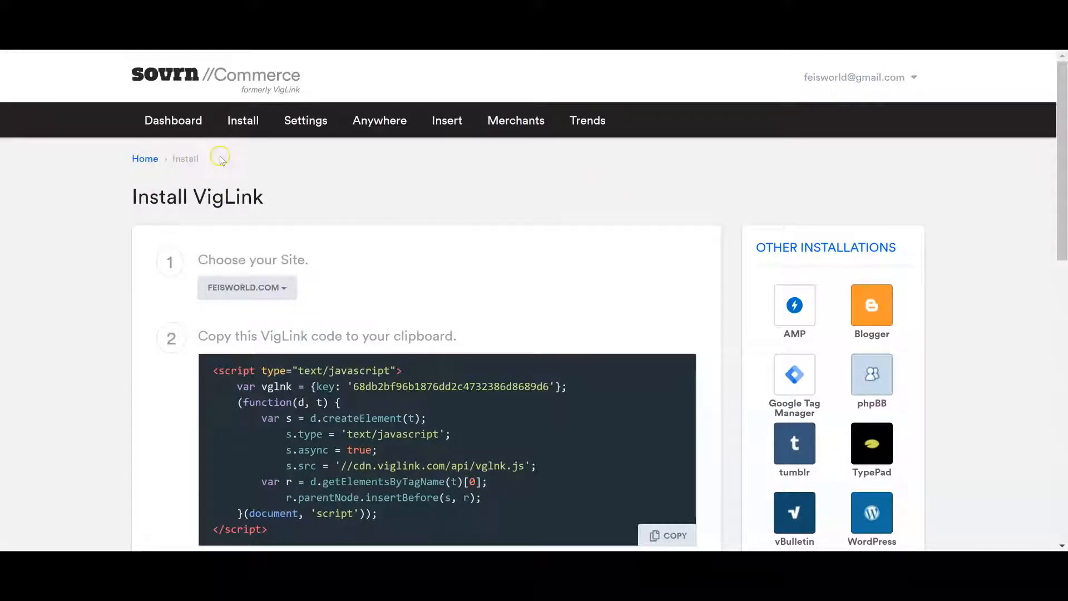
scroll(341, 198, down, 1)
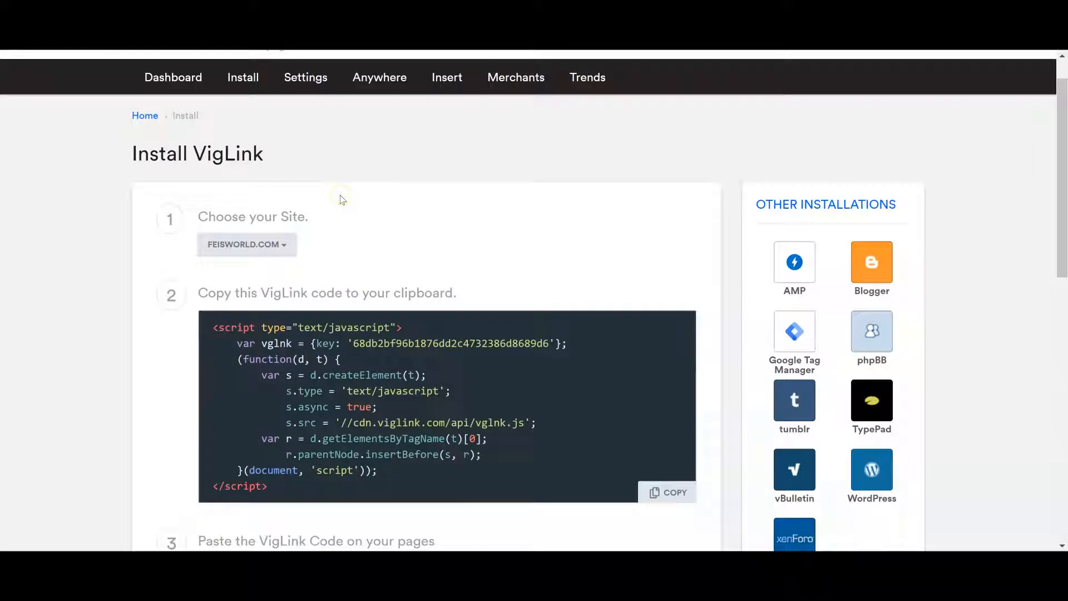
scroll(341, 199, up, 1)
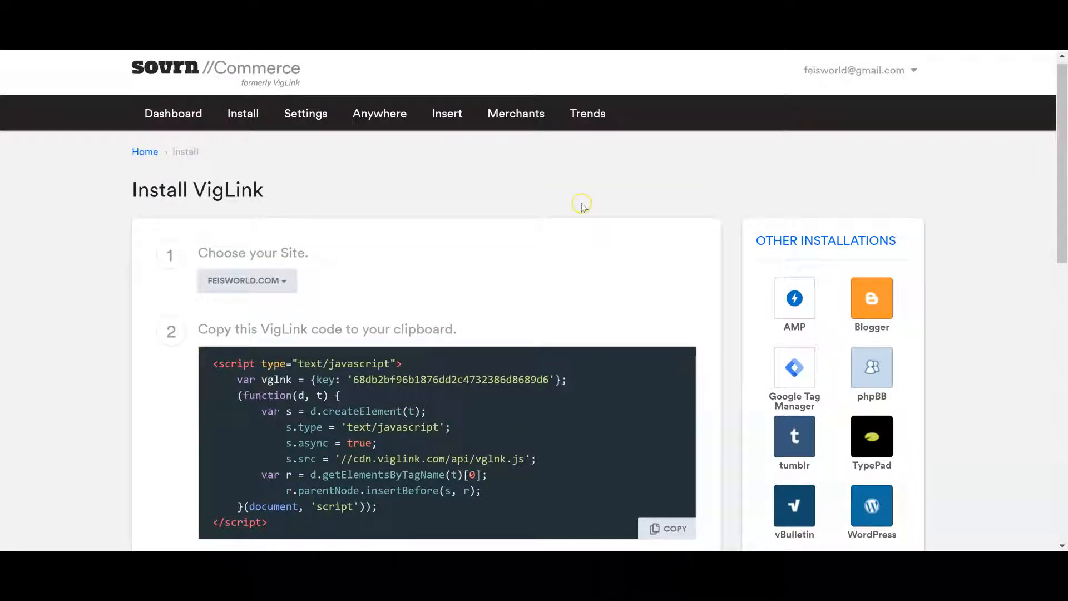
Step: Check which sites are available for the VigLink code, leaving feisworld.com selected
scroll(704, 190, down, 2)
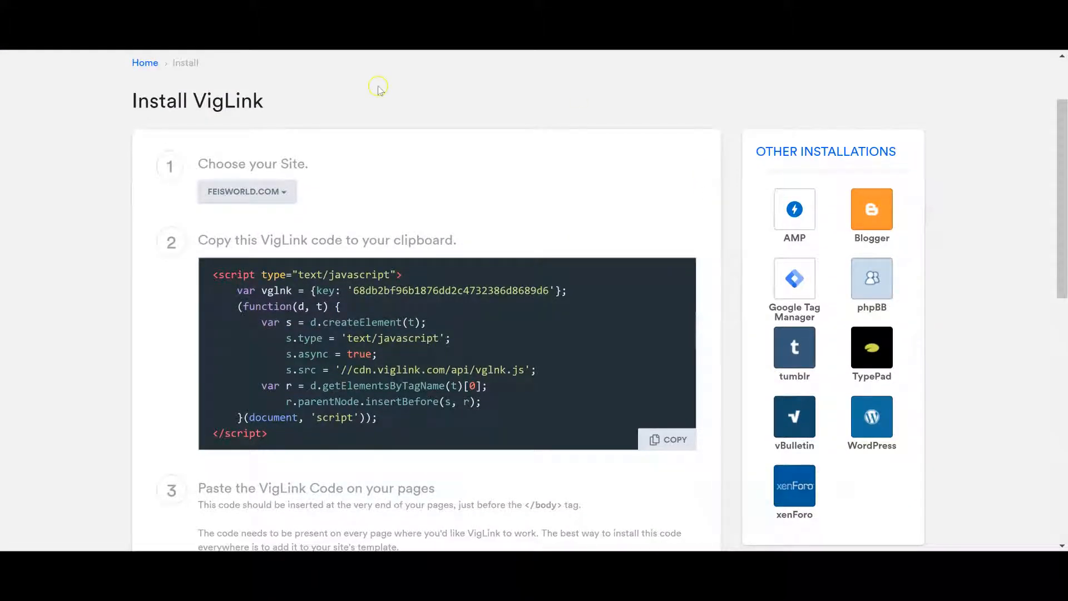
click(282, 195)
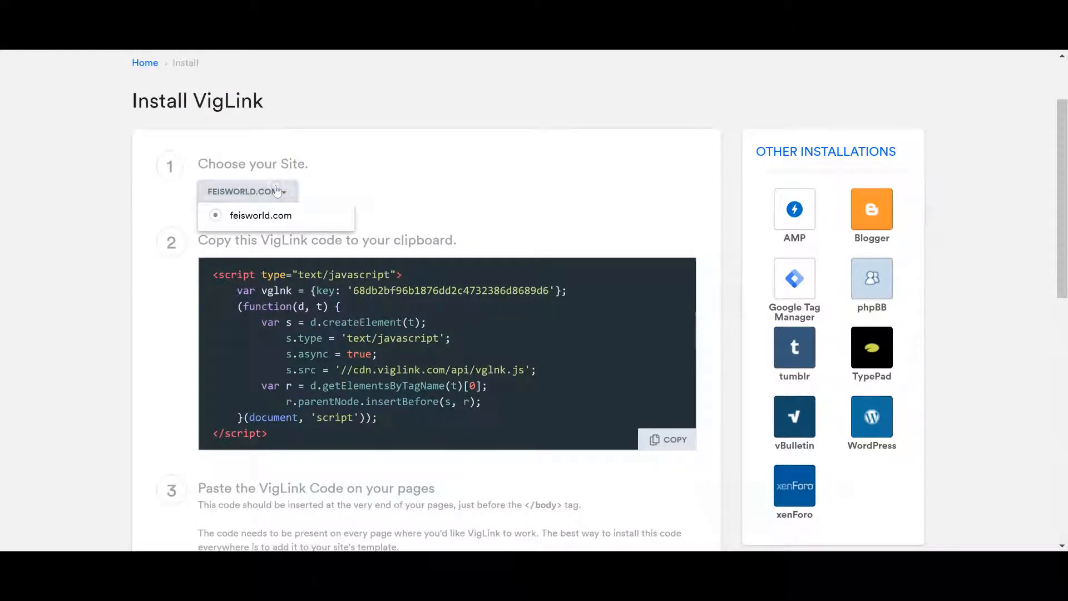
click(378, 171)
click(436, 208)
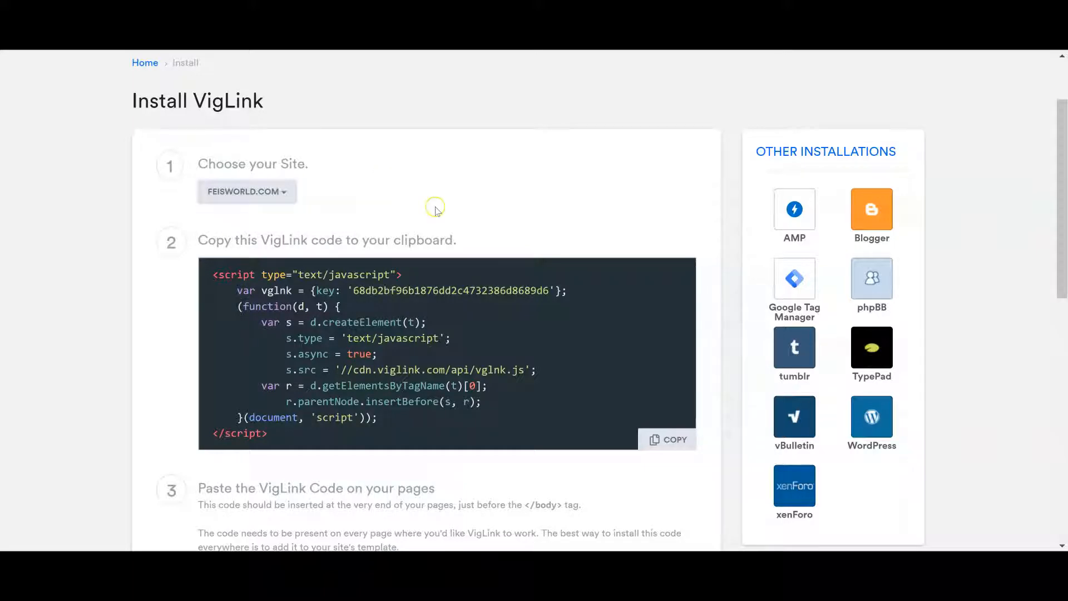
Step: Copy the VigLink script for feisworld.com to the clipboard
scroll(436, 209, down, 1)
click(564, 191)
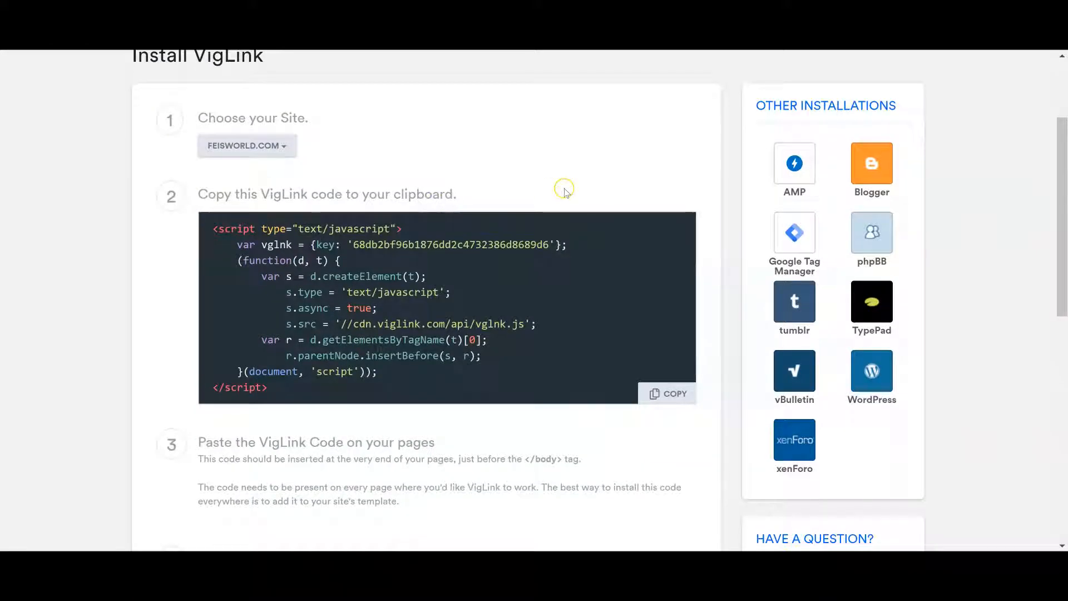
scroll(539, 323, down, 2)
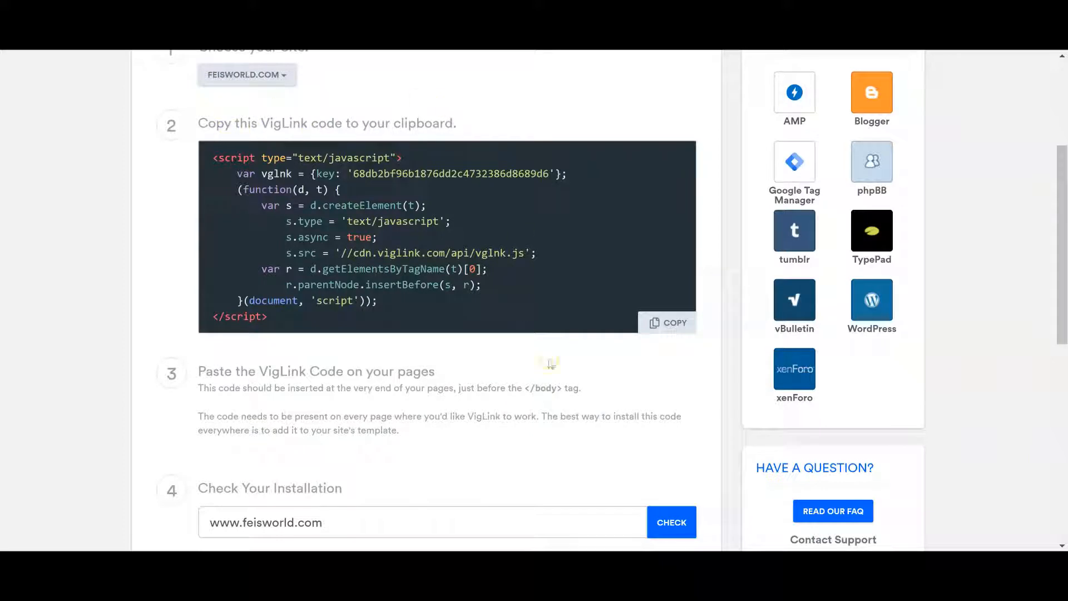
click(671, 327)
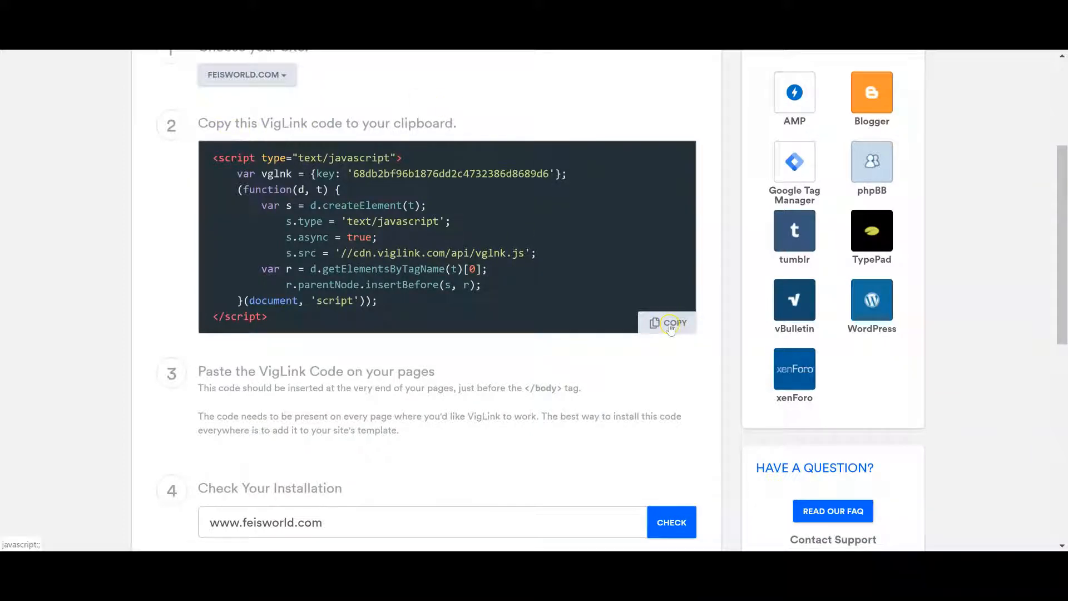
scroll(662, 397, down, 3)
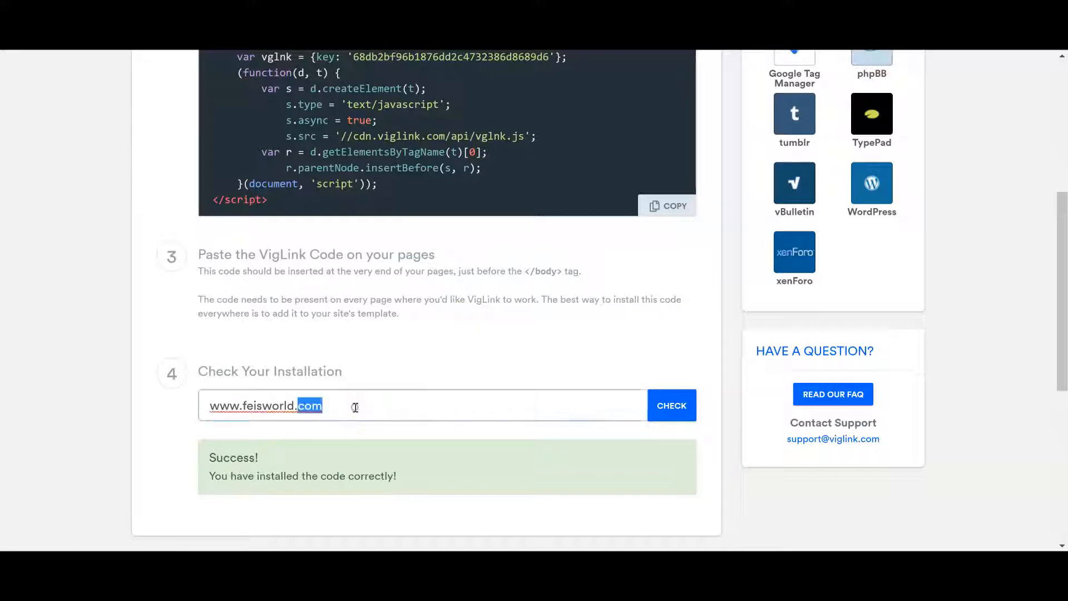
triple_click(355, 406)
click(388, 405)
click(420, 427)
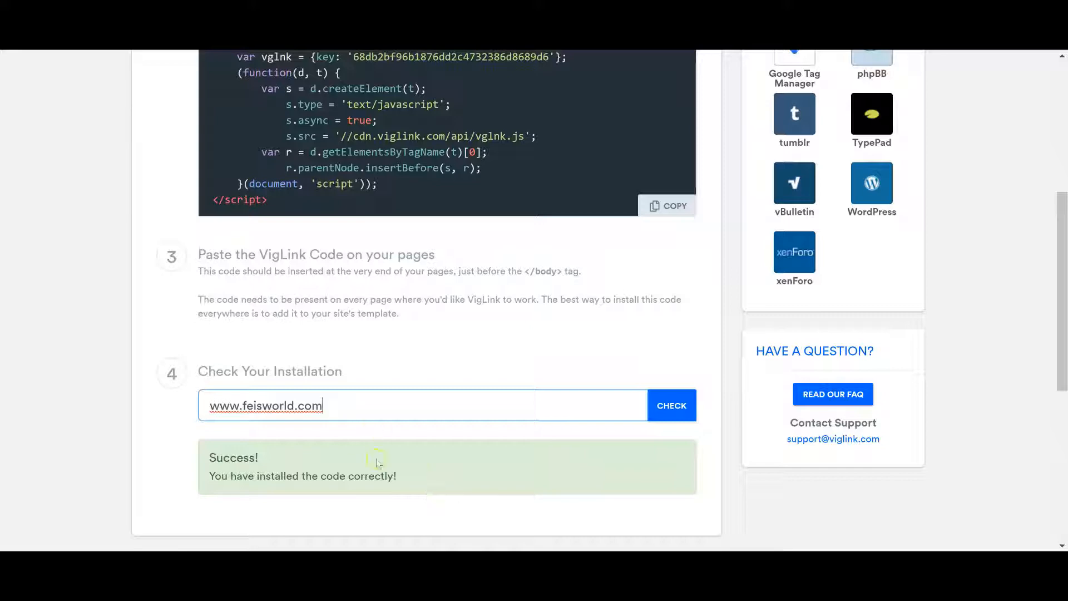
click(674, 406)
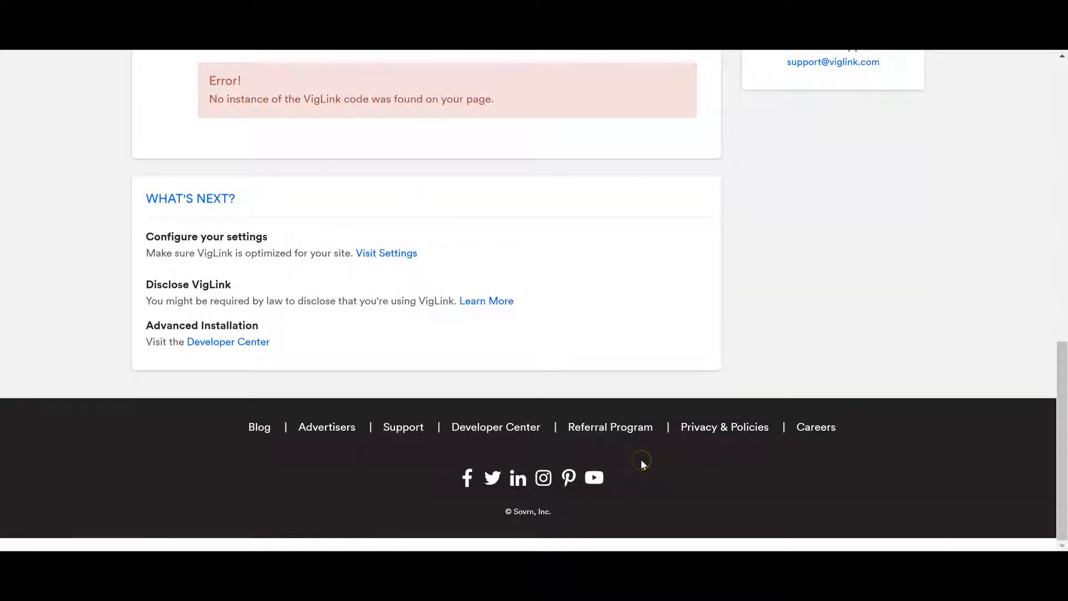
scroll(642, 464, up, 1)
scroll(641, 462, up, 5)
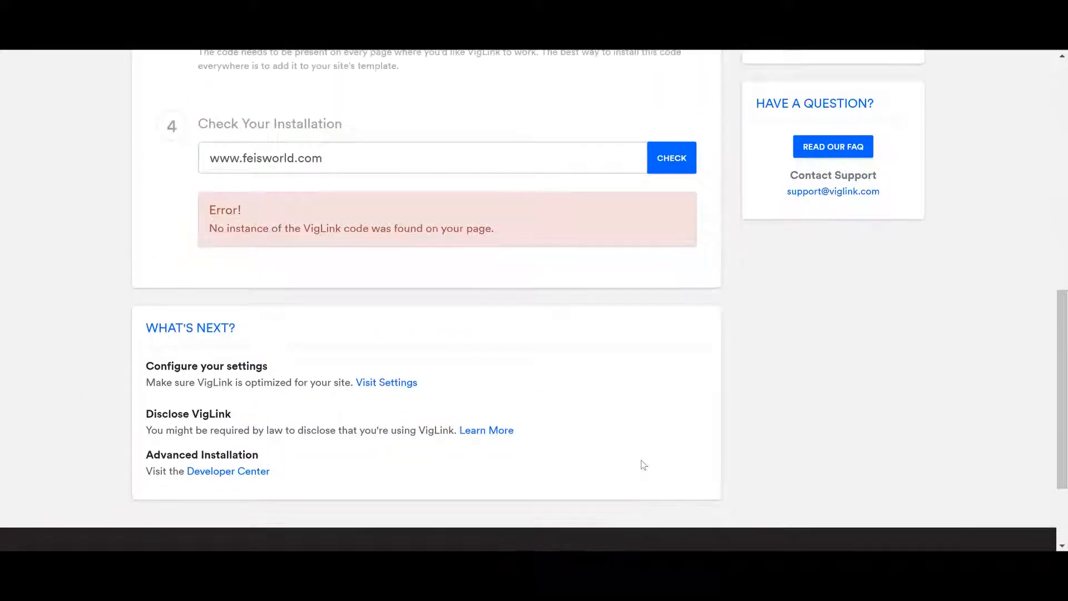
click(311, 341)
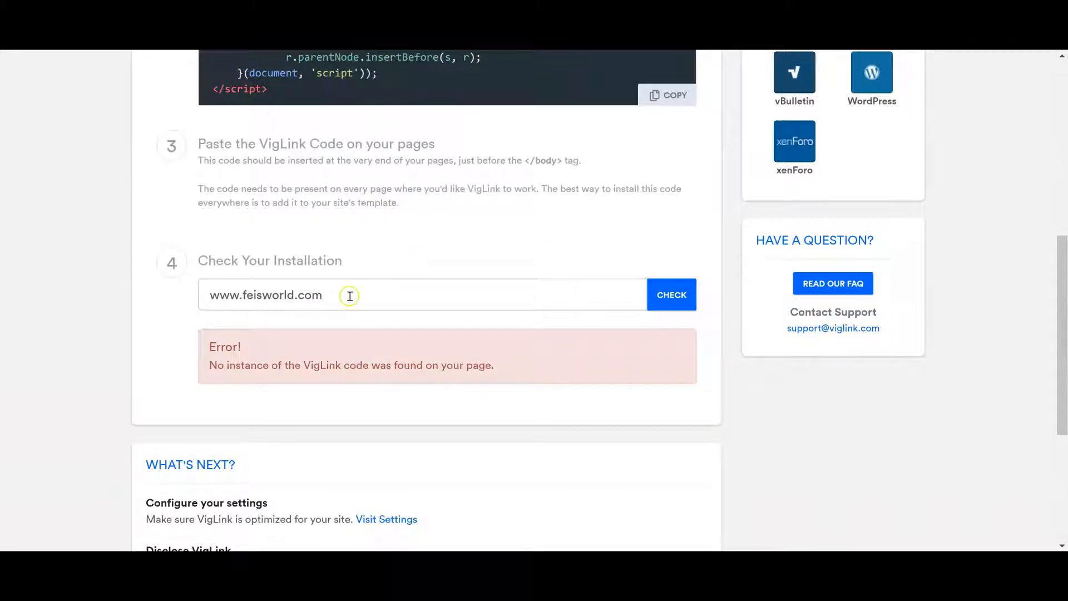
drag(348, 295, 139, 286)
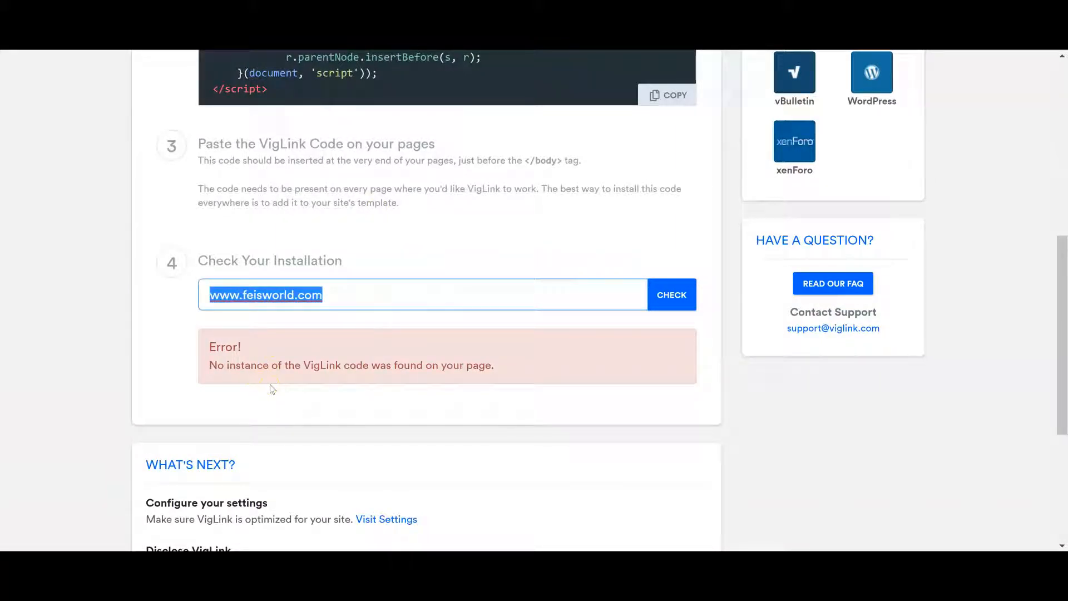
click(453, 303)
click(673, 289)
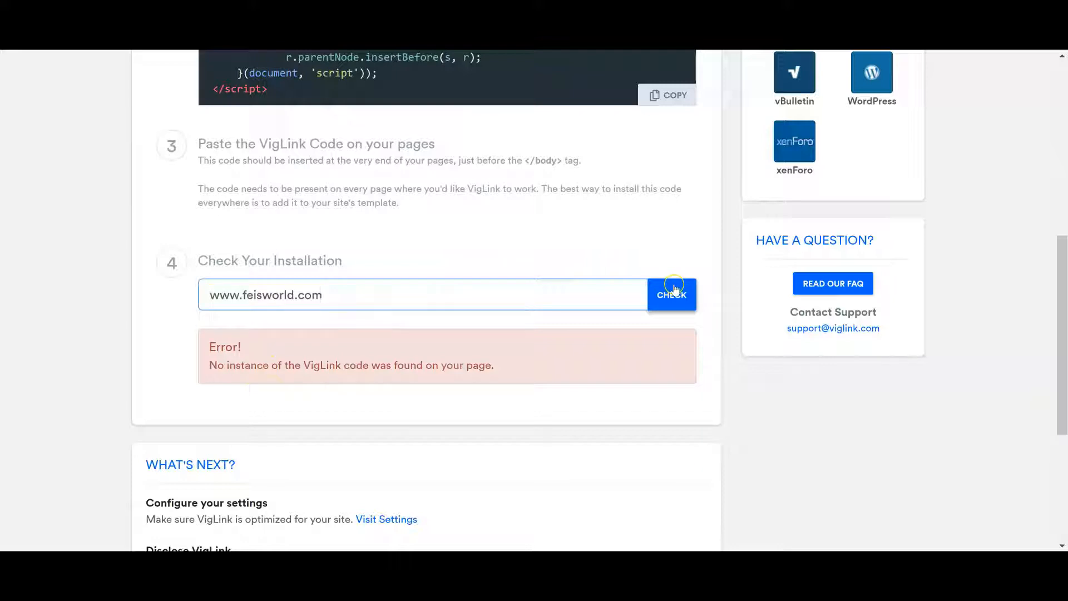
scroll(529, 298, up, 1)
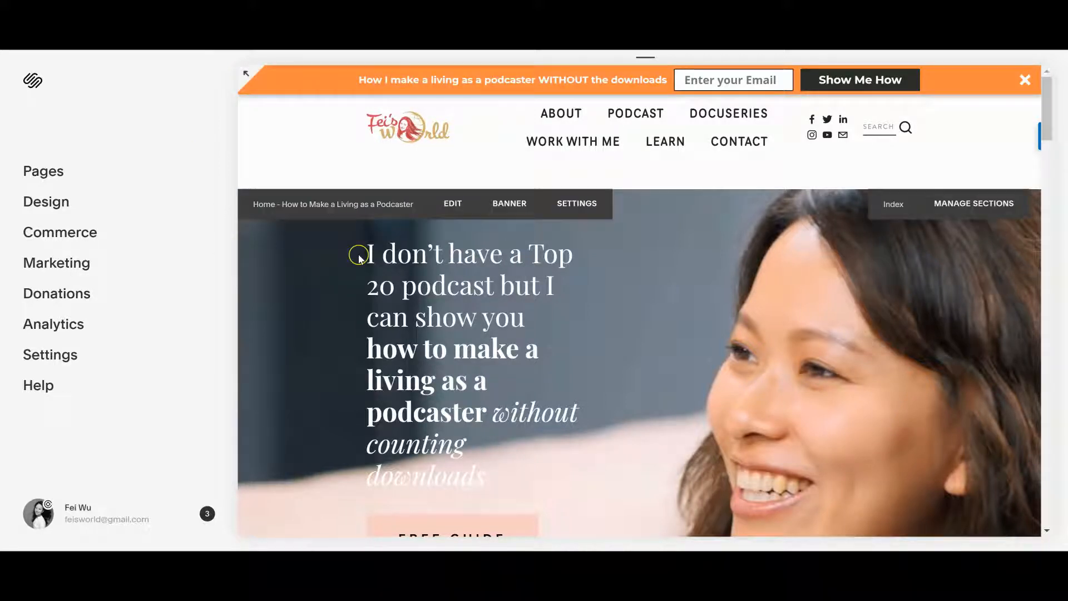
Step: In Squarespace, open the site's advanced Code Injection settings and look over the header code
click(56, 355)
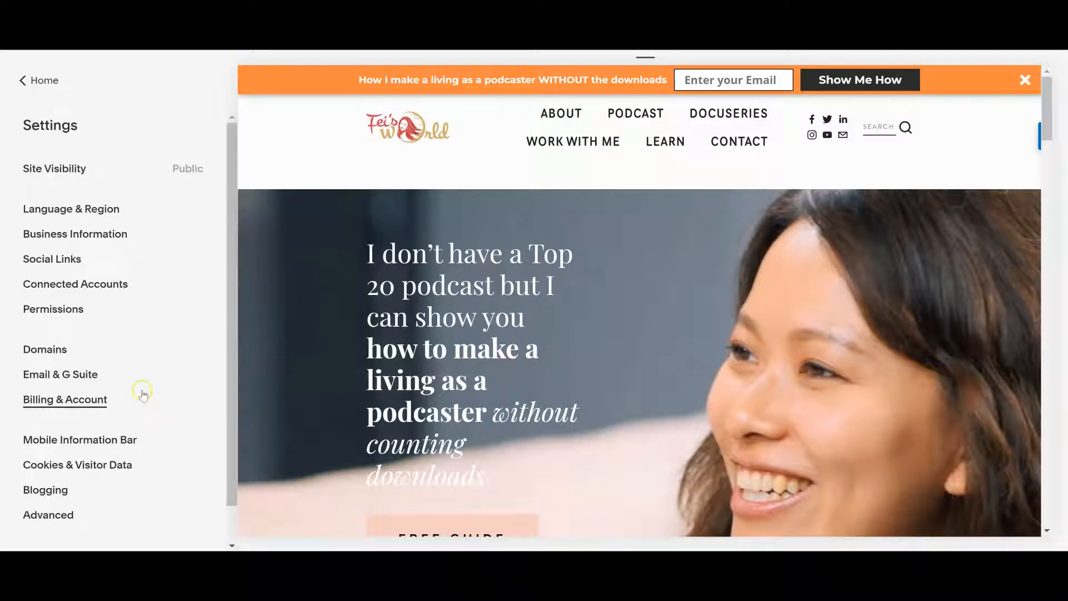
scroll(146, 470, down, 1)
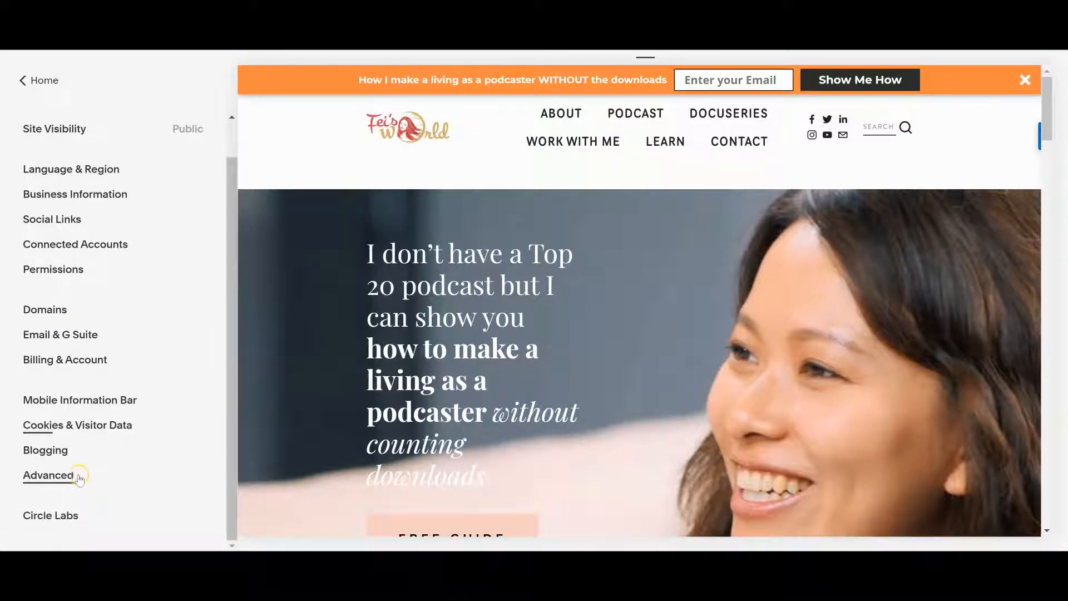
click(54, 479)
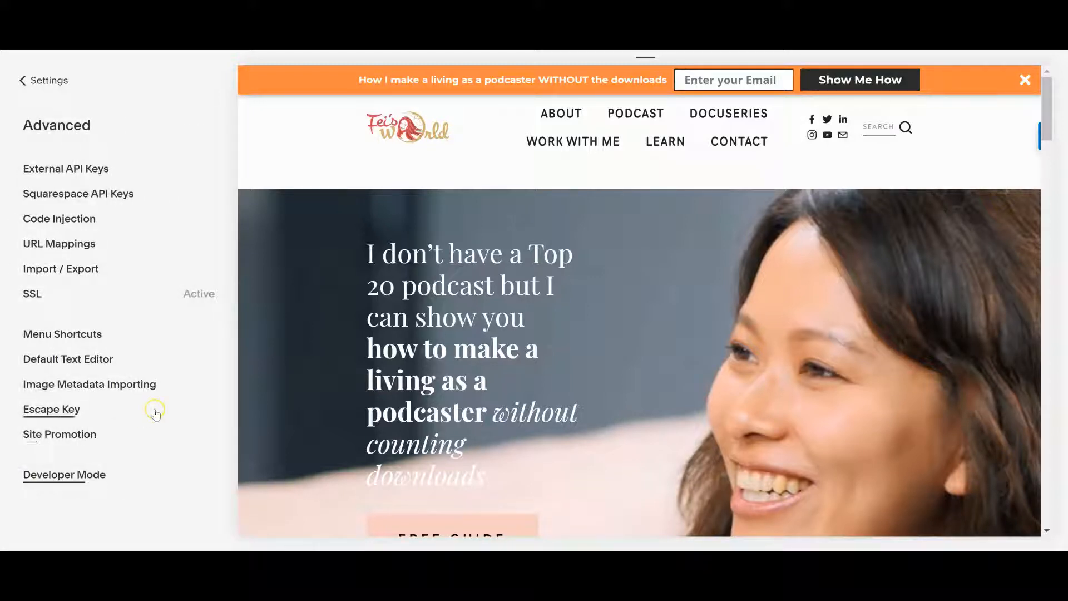
click(84, 223)
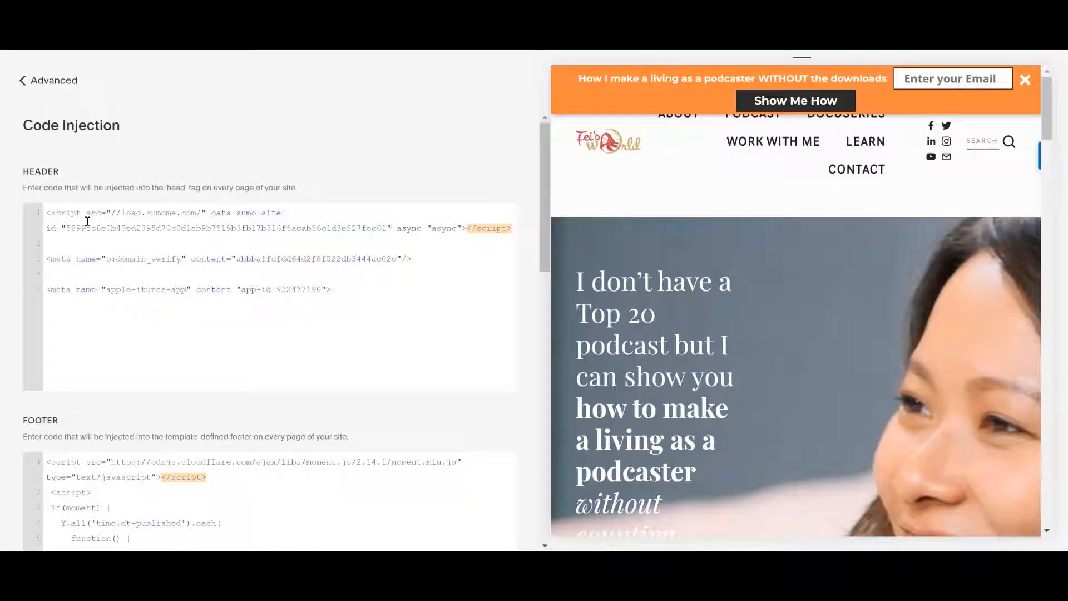
click(198, 363)
scroll(199, 369, down, 1)
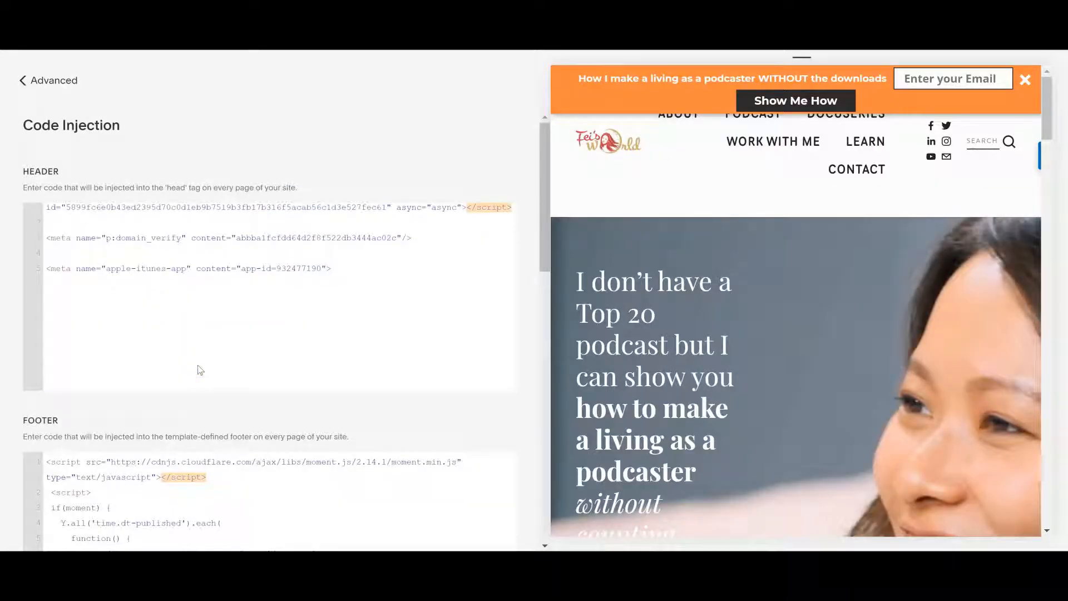
scroll(200, 370, up, 1)
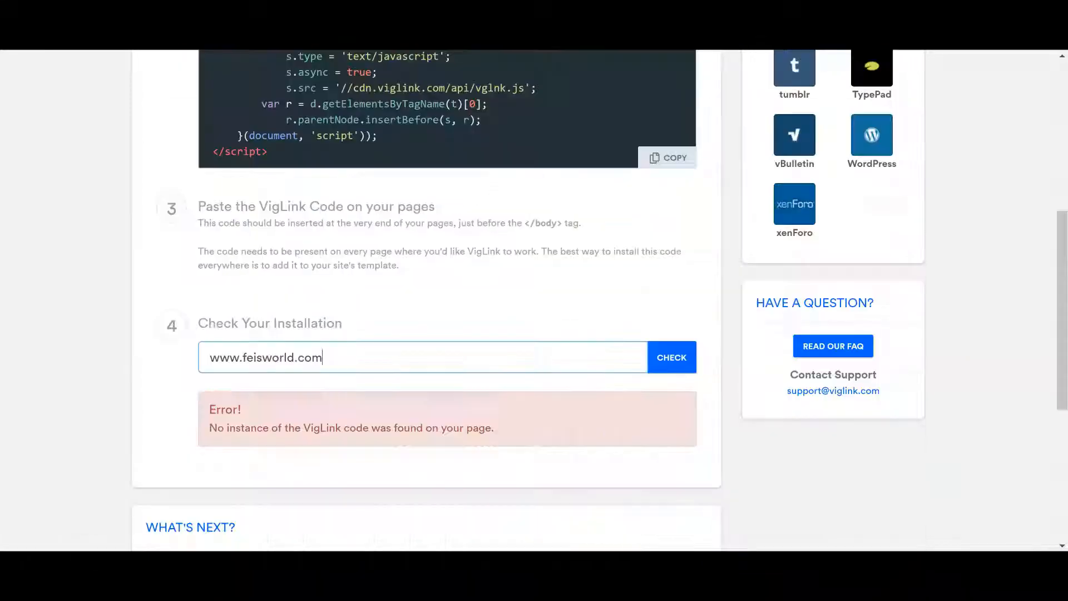
Step: Copy the VigLink script with its API key from Sovrn Commerce and paste it after the existing Squarespace footer code, separated by a blank line
scroll(379, 240, up, 3)
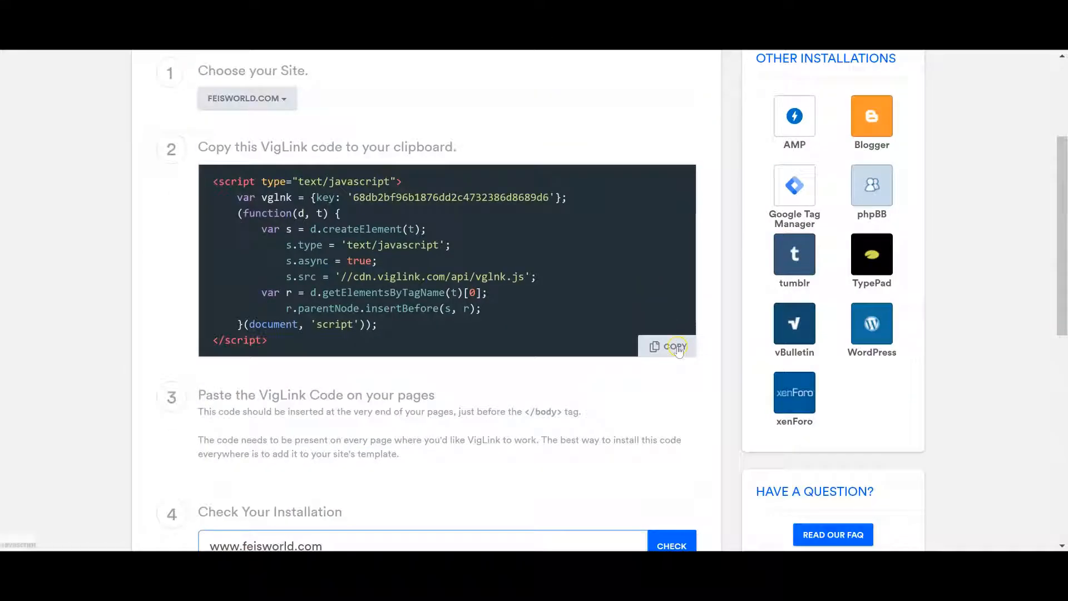
click(677, 347)
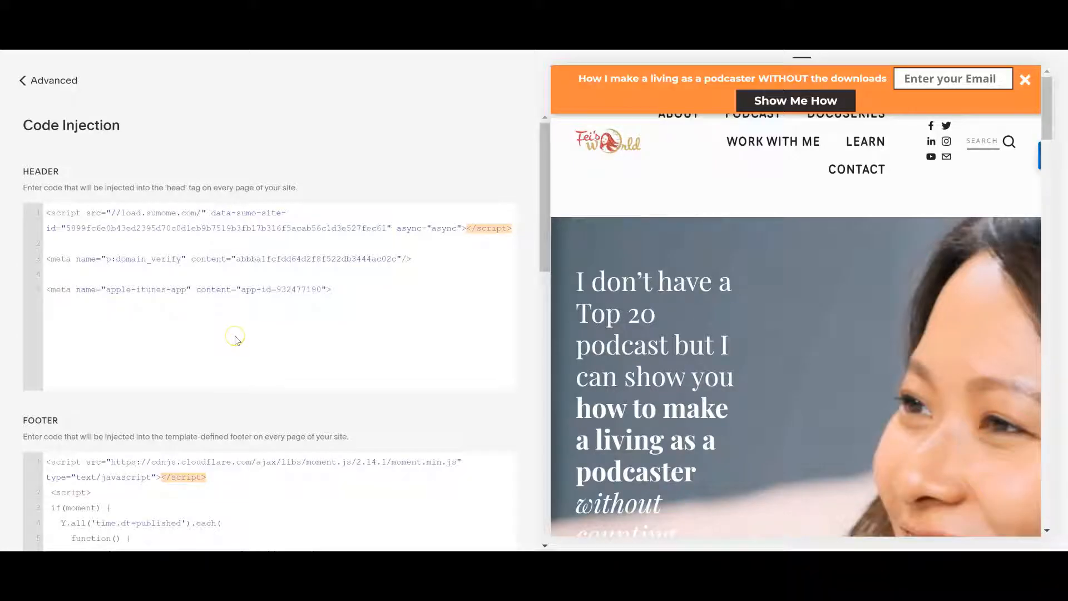
scroll(234, 339, down, 1)
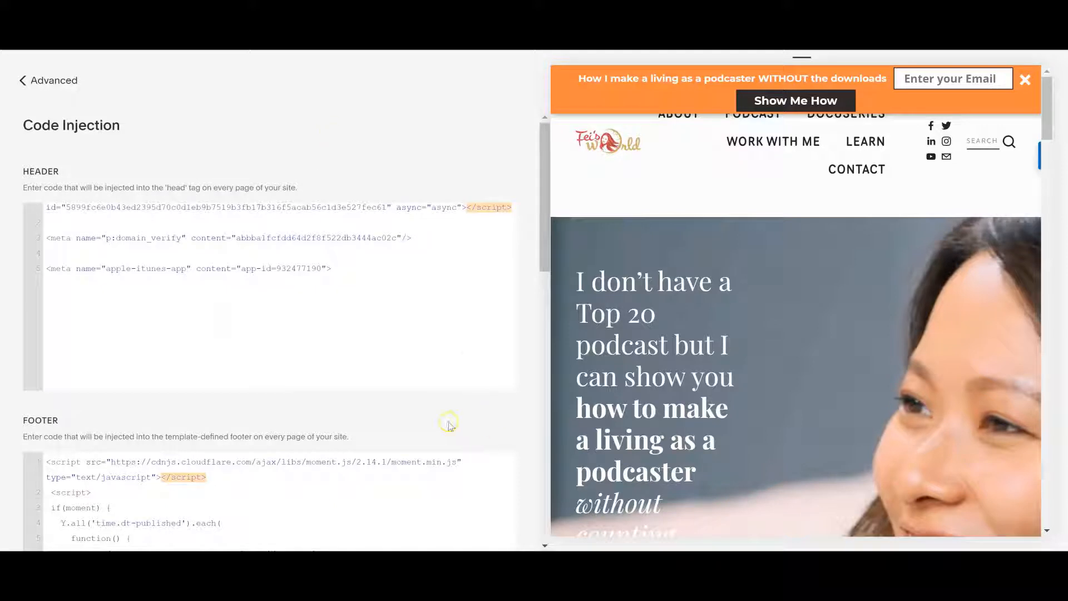
scroll(449, 425, down, 1)
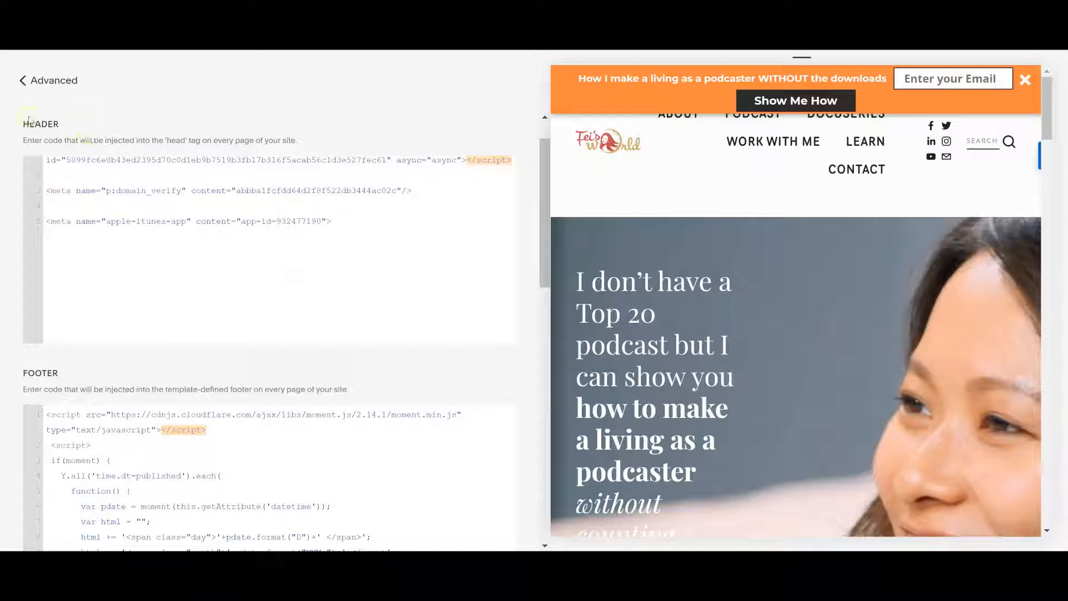
scroll(397, 440, down, 1)
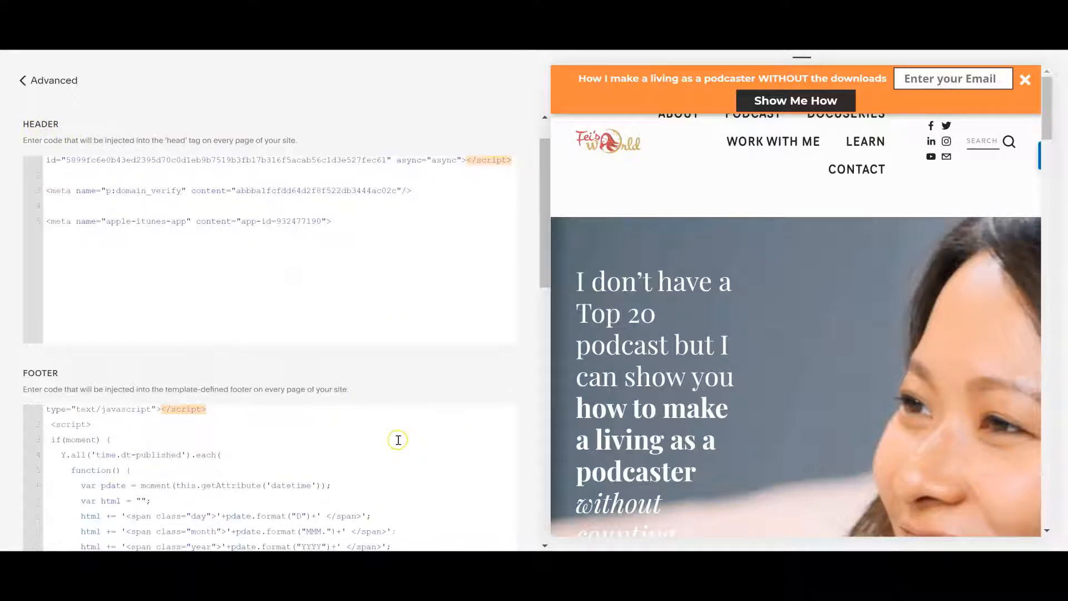
scroll(466, 310, down, 2)
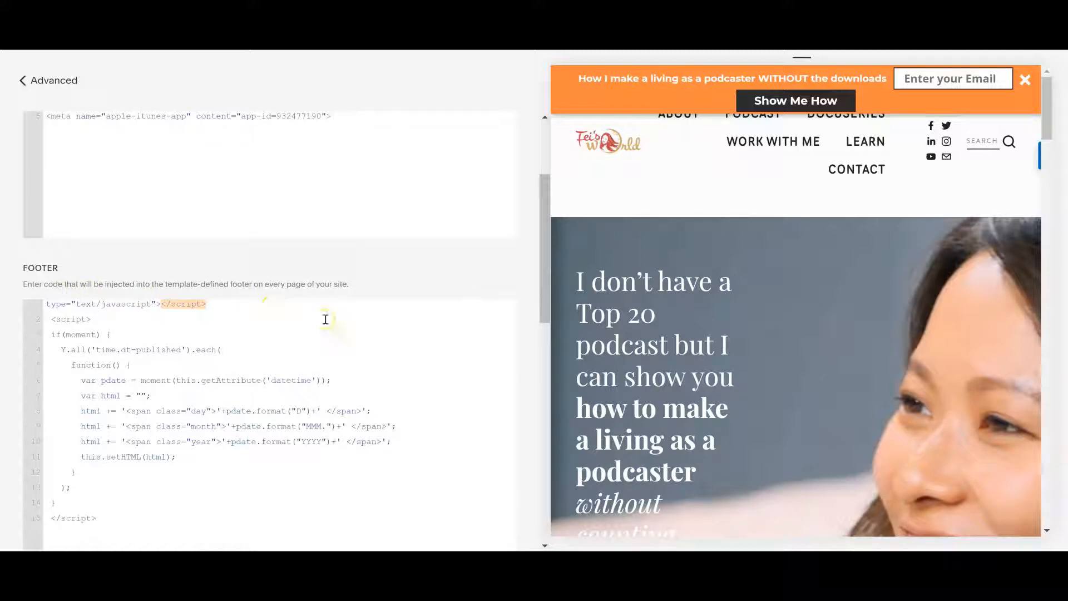
scroll(366, 415, down, 2)
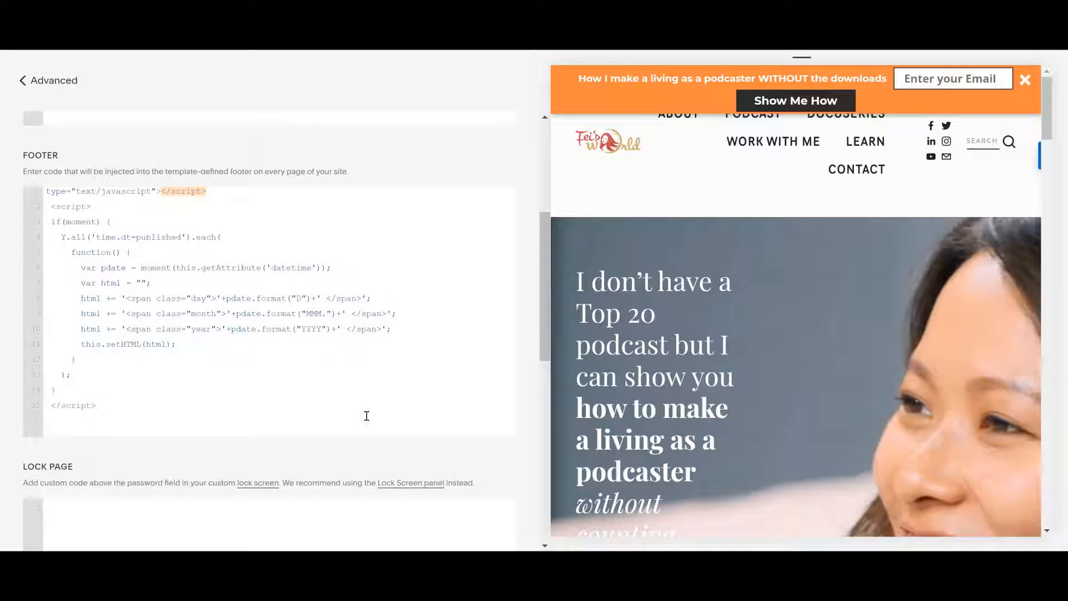
click(174, 408)
key(Return)
key(Return)
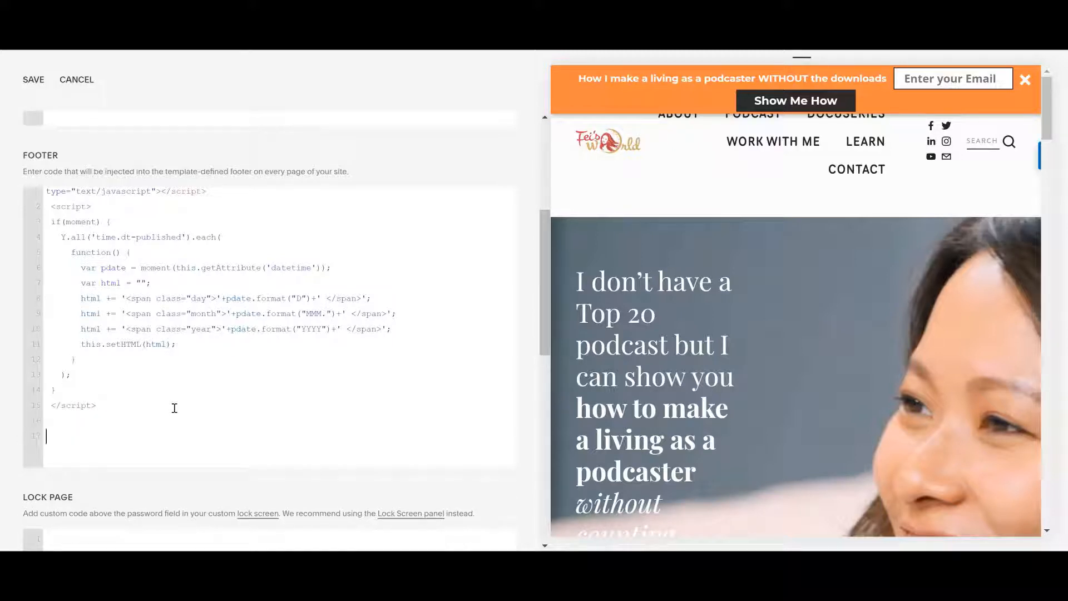
click(70, 431)
key(ctrl+v)
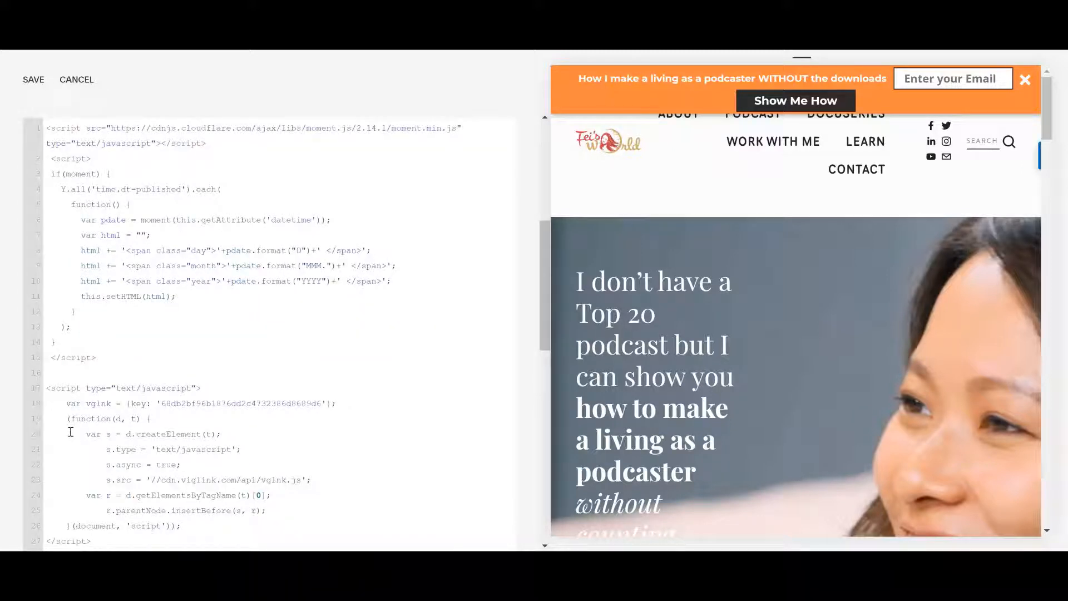
Step: Review the Squarespace footer code with the added VigLink script and save the code injection settings
scroll(183, 445, down, 1)
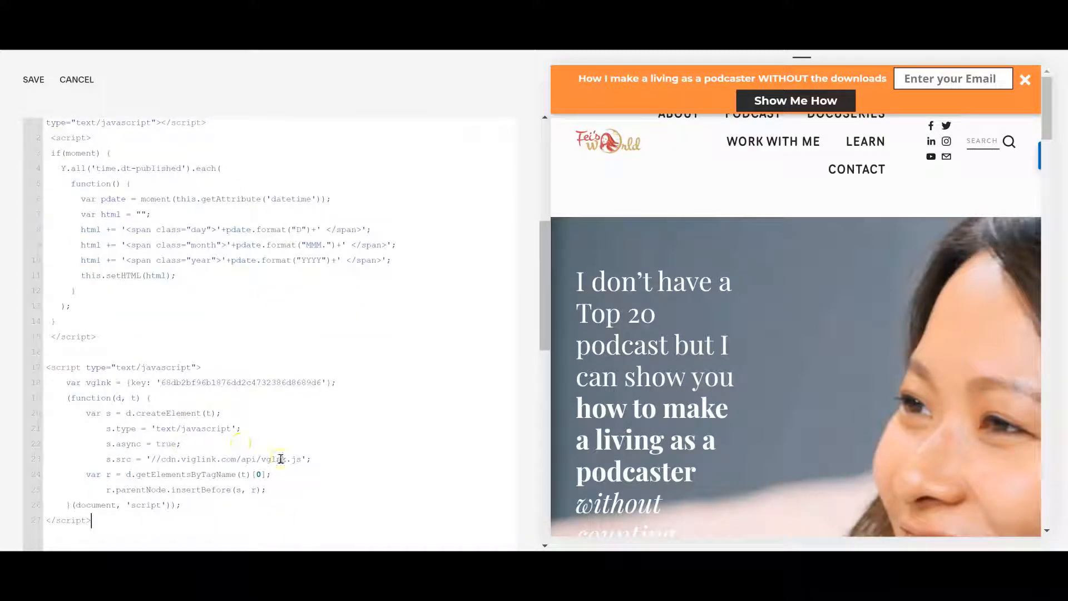
scroll(280, 458, down, 2)
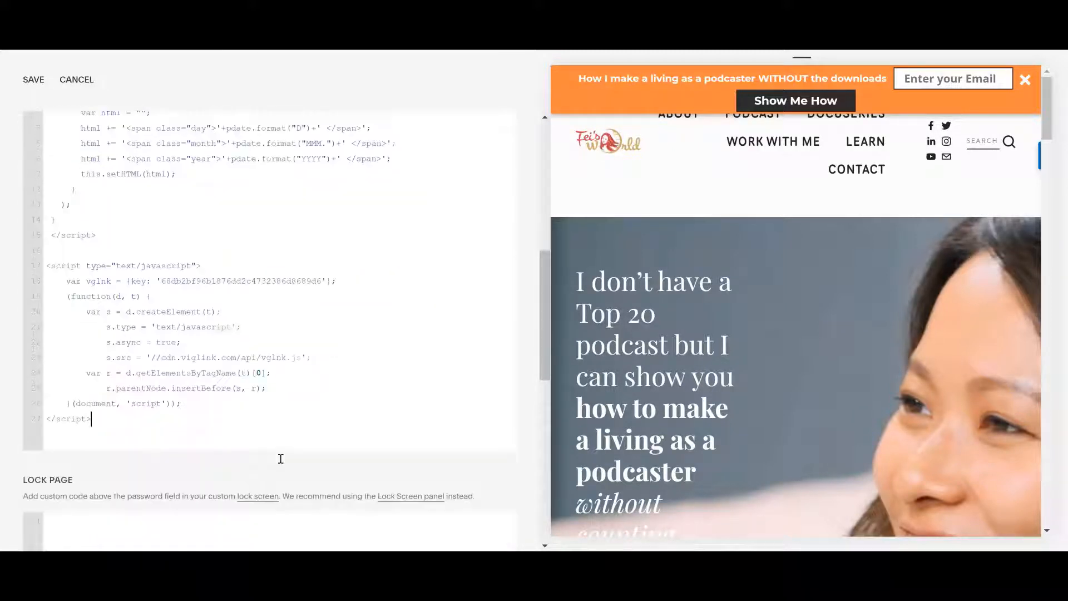
scroll(281, 458, up, 2)
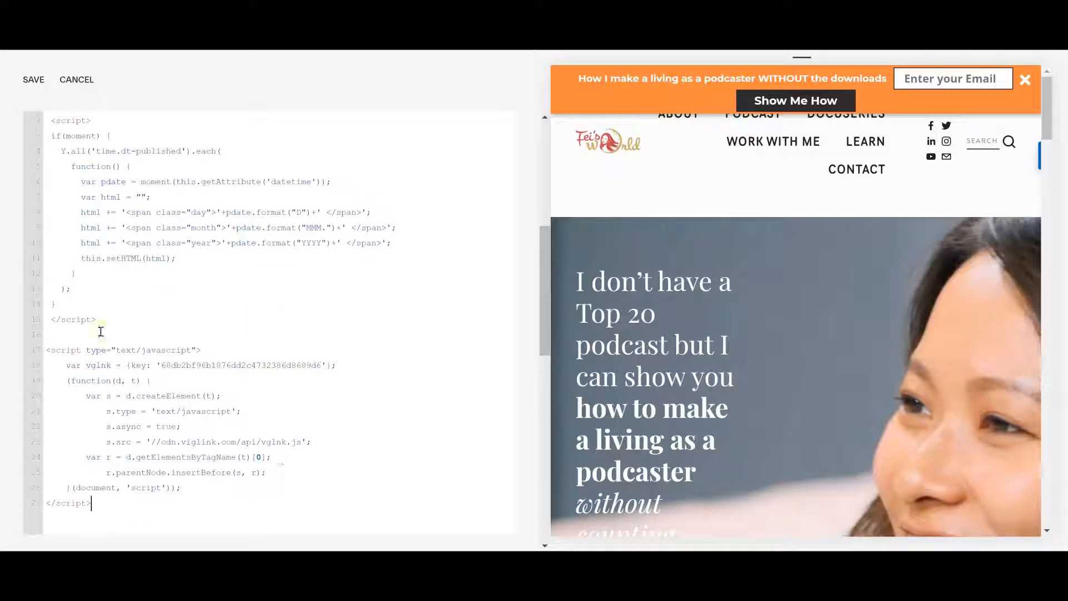
click(230, 488)
scroll(239, 445, up, 1)
scroll(150, 293, up, 2)
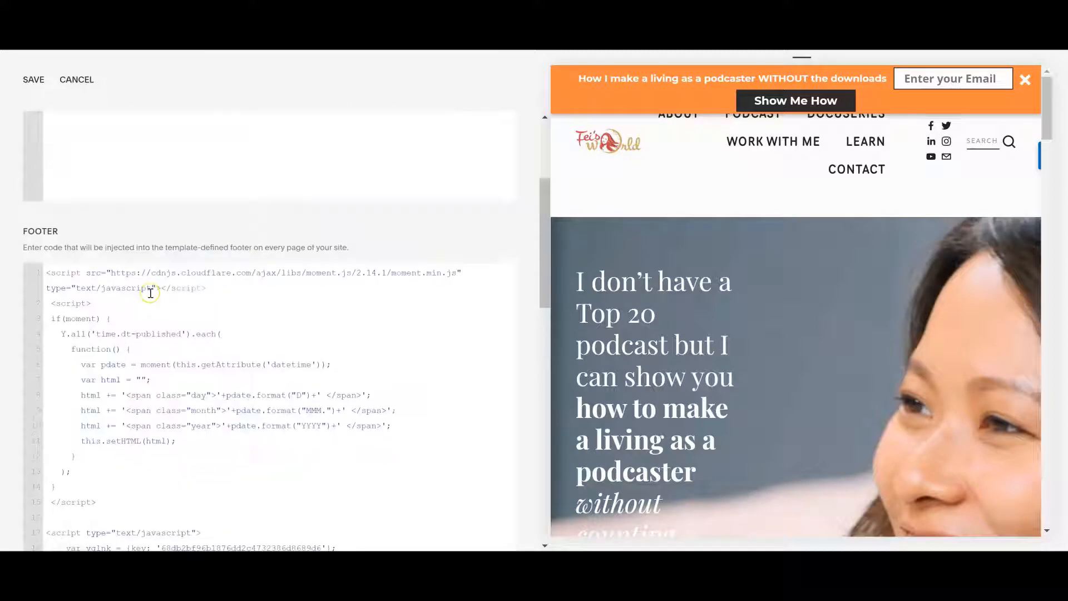
click(157, 339)
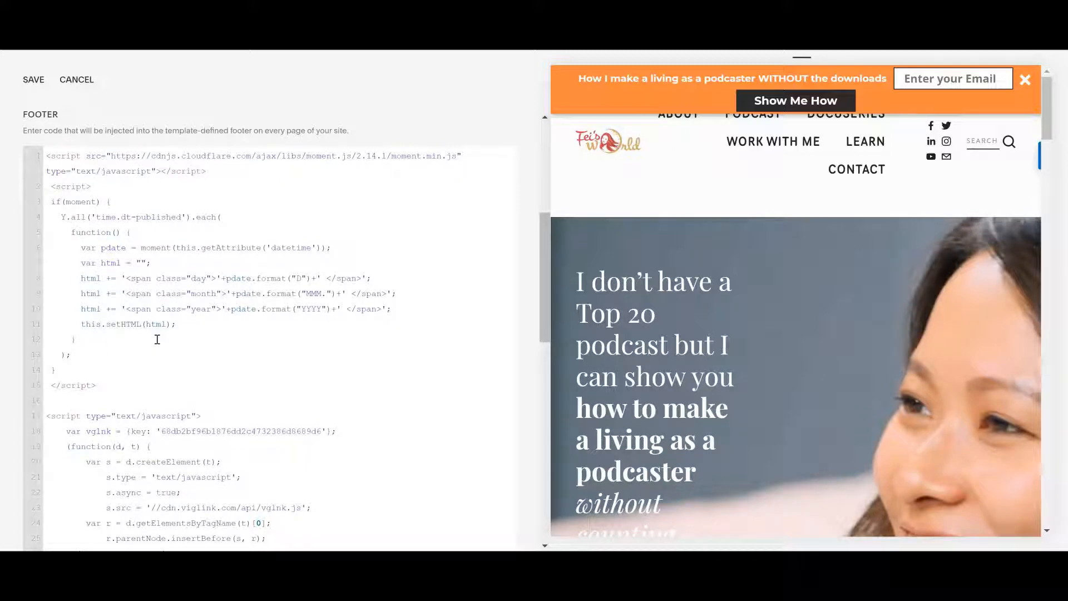
click(34, 80)
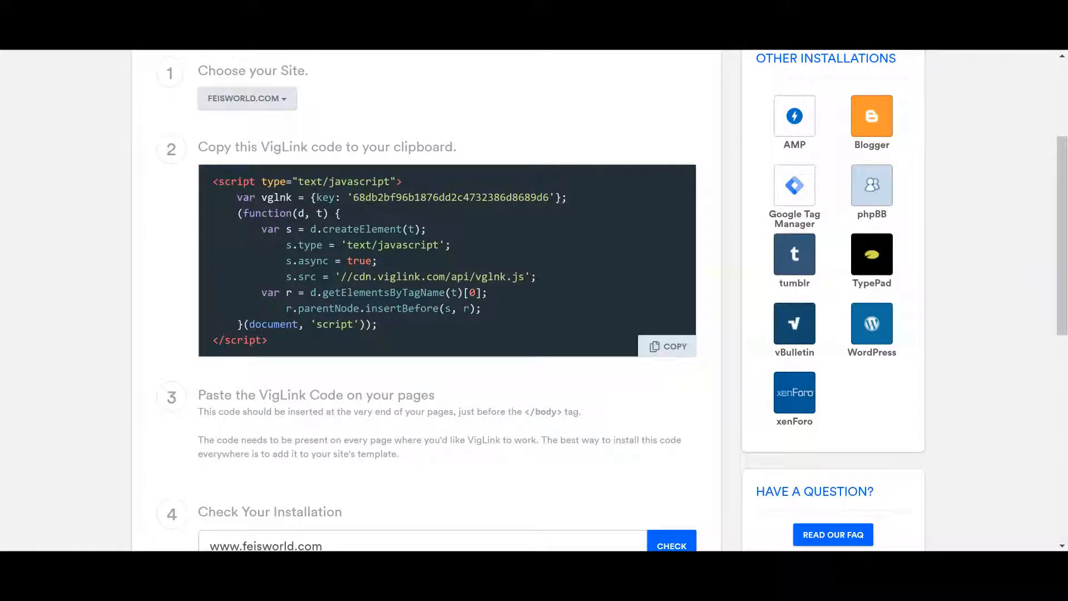
scroll(353, 289, down, 3)
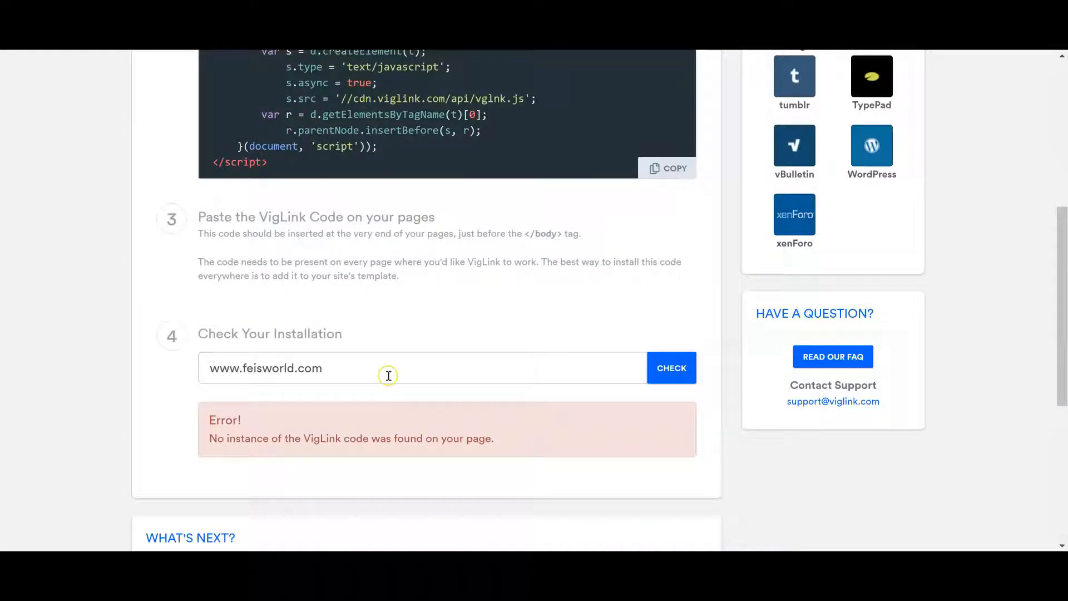
click(388, 375)
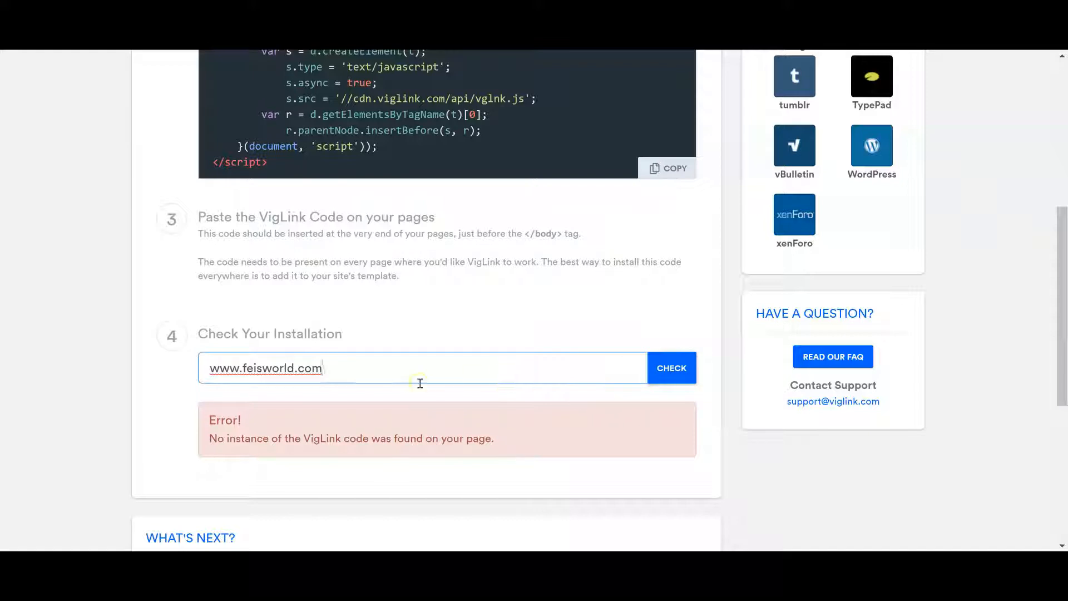
click(664, 372)
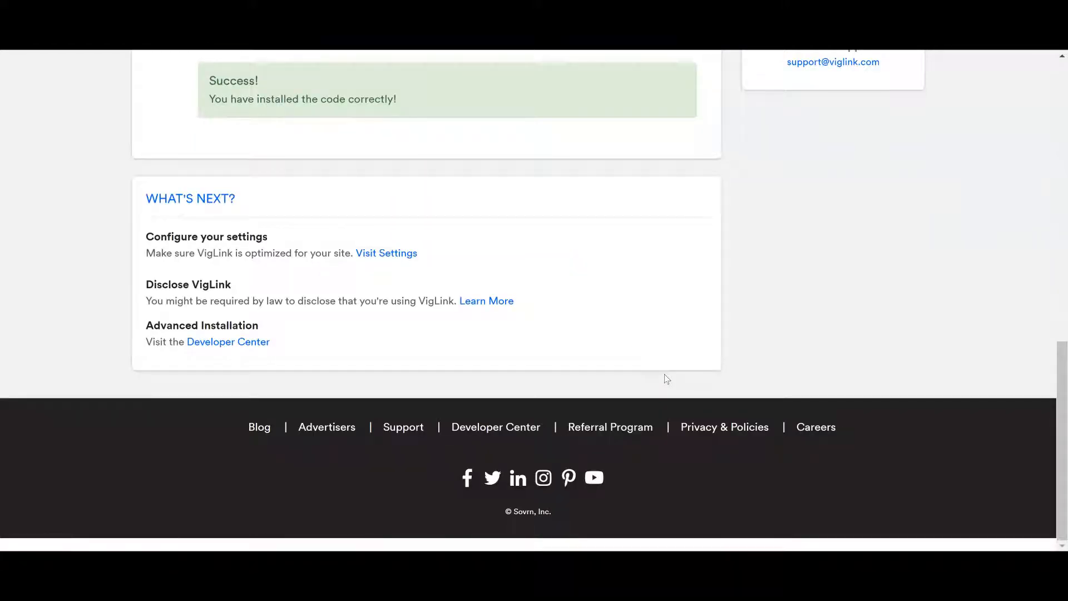
scroll(611, 332, up, 4)
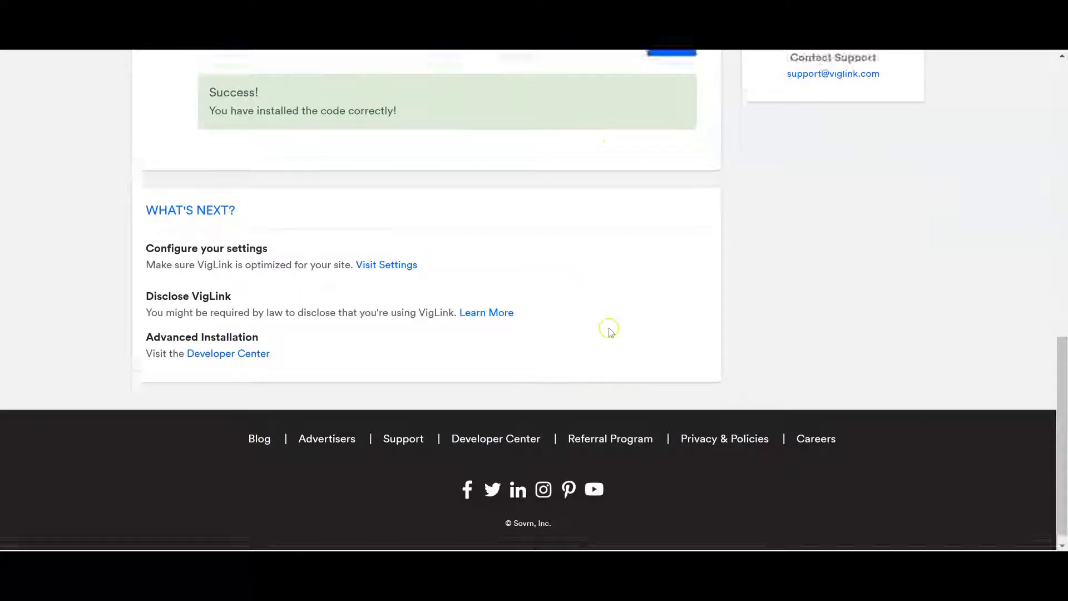
scroll(610, 332, up, 2)
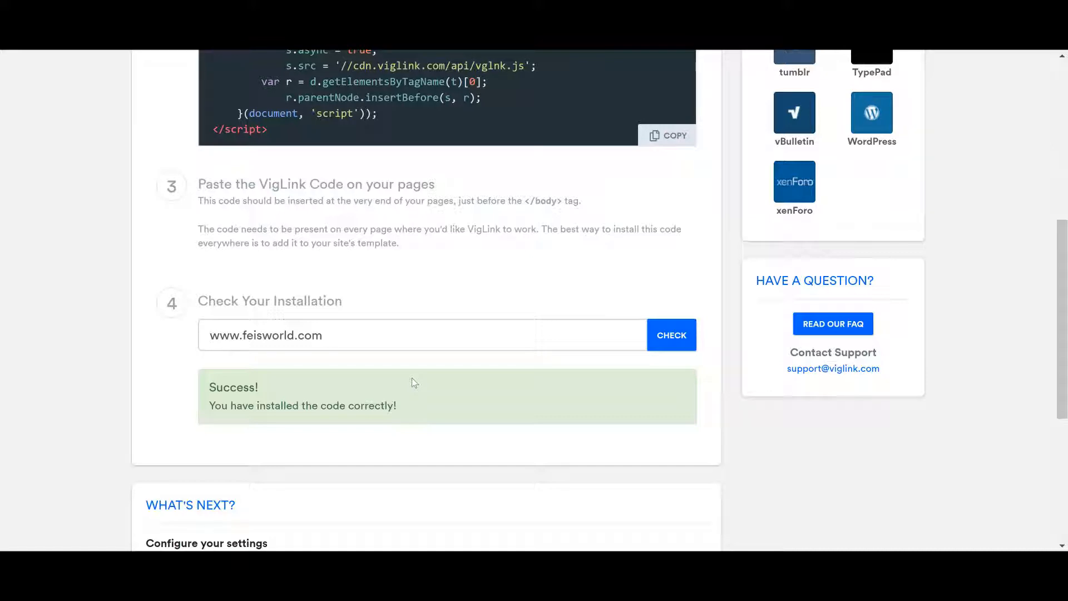
click(453, 305)
scroll(456, 308, up, 2)
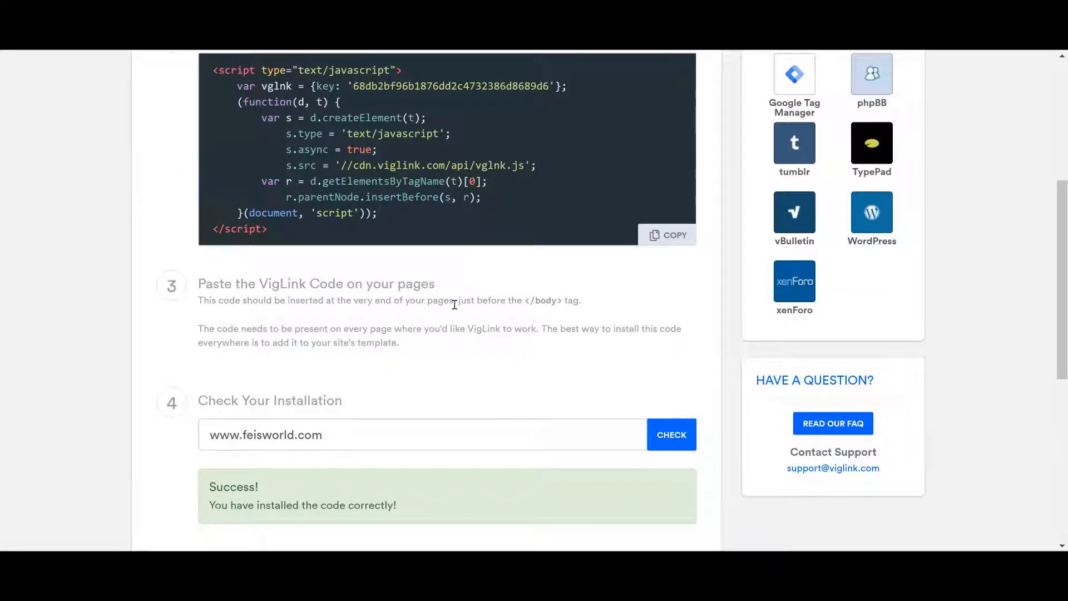
scroll(455, 306, up, 2)
scroll(455, 306, up, 3)
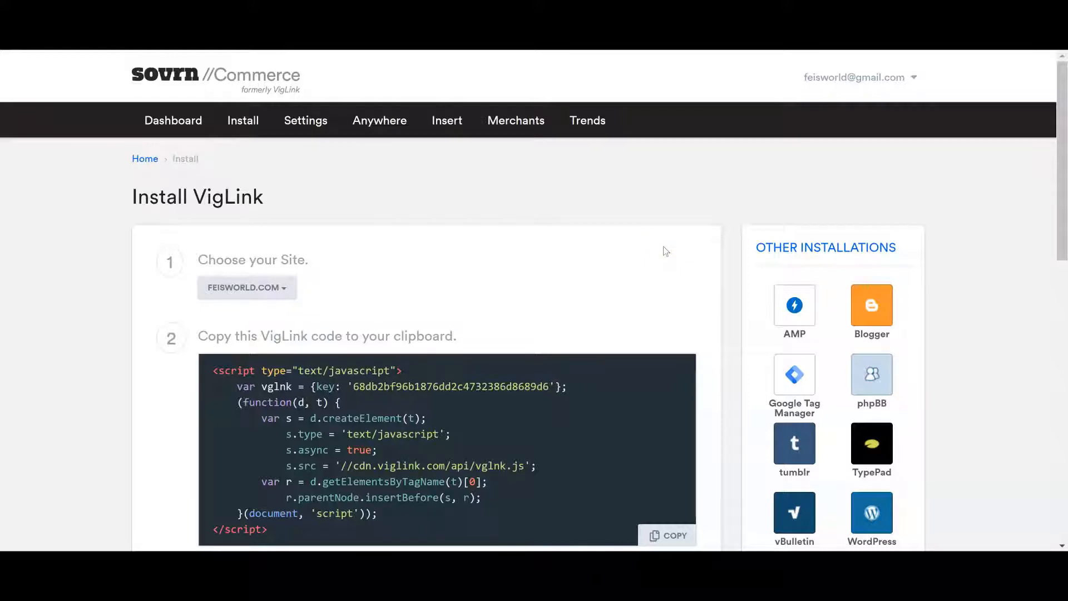
scroll(666, 251, down, 2)
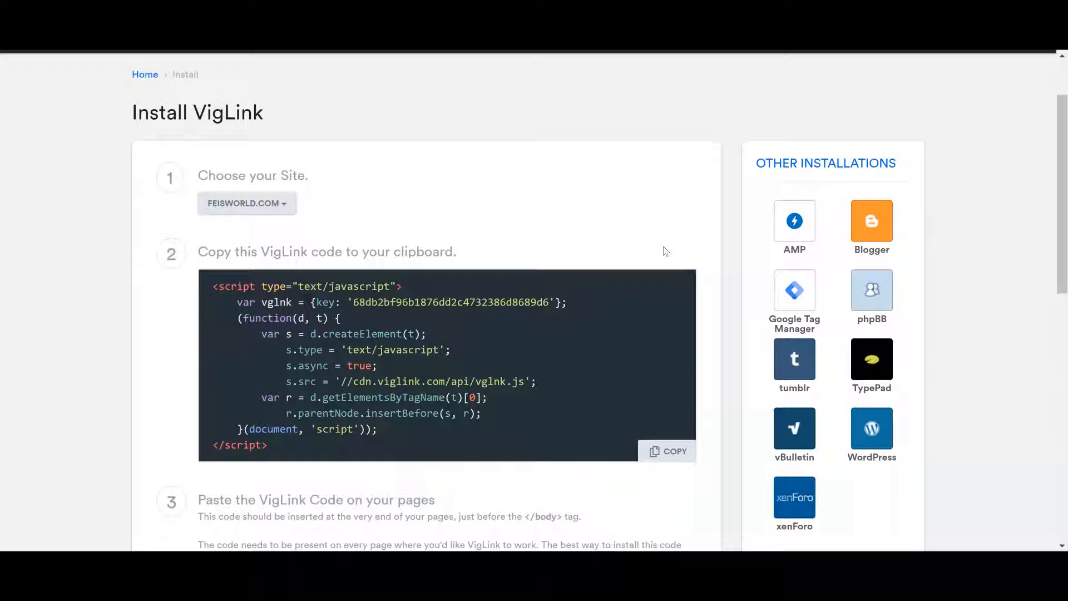
scroll(665, 251, up, 2)
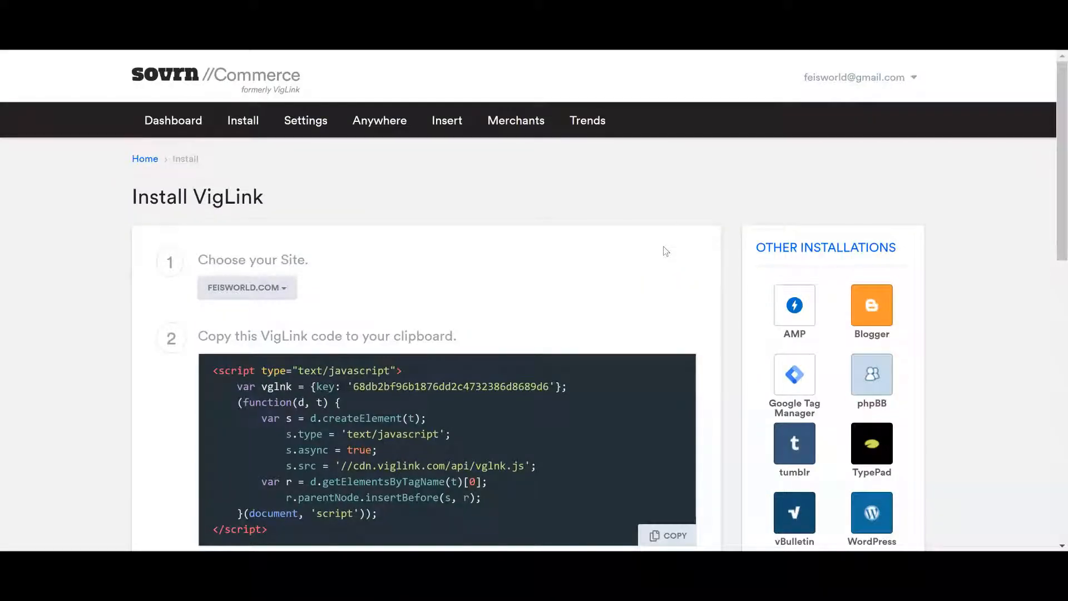